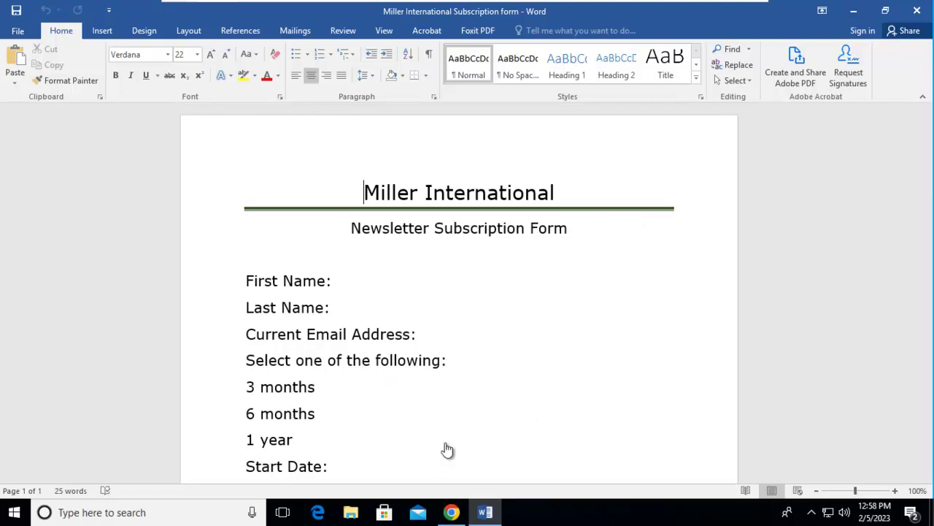
Launch Foxit PDF Editor from Windows search and close Word.
{"action": "left_click", "coordinate": [136, 515]}
{"action": "type", "text": "foxit"}
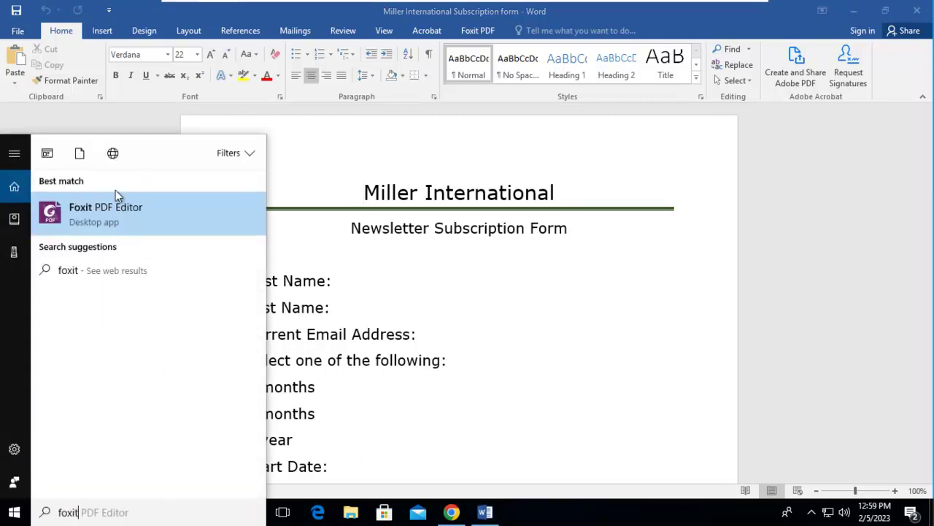
{"action": "left_click", "coordinate": [109, 212]}
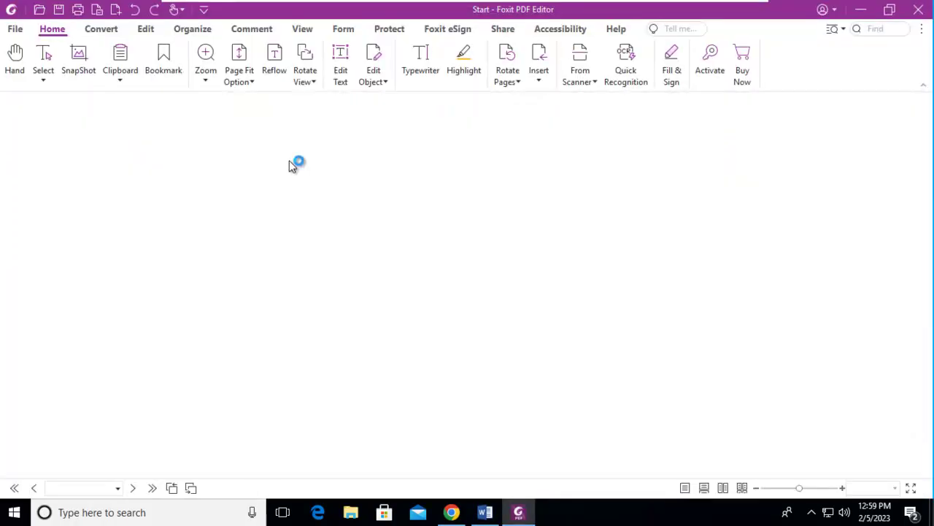
{"action": "left_click", "coordinate": [486, 511]}
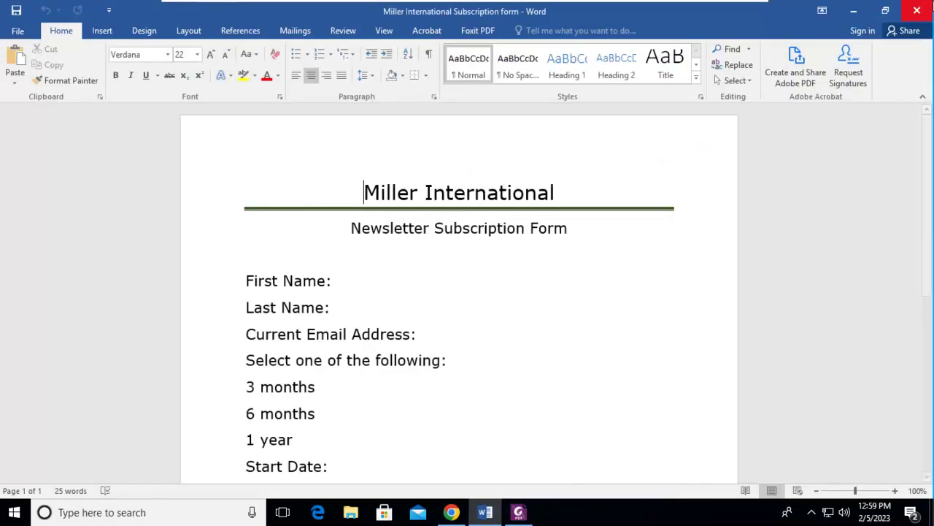
{"action": "left_click", "coordinate": [917, 15]}
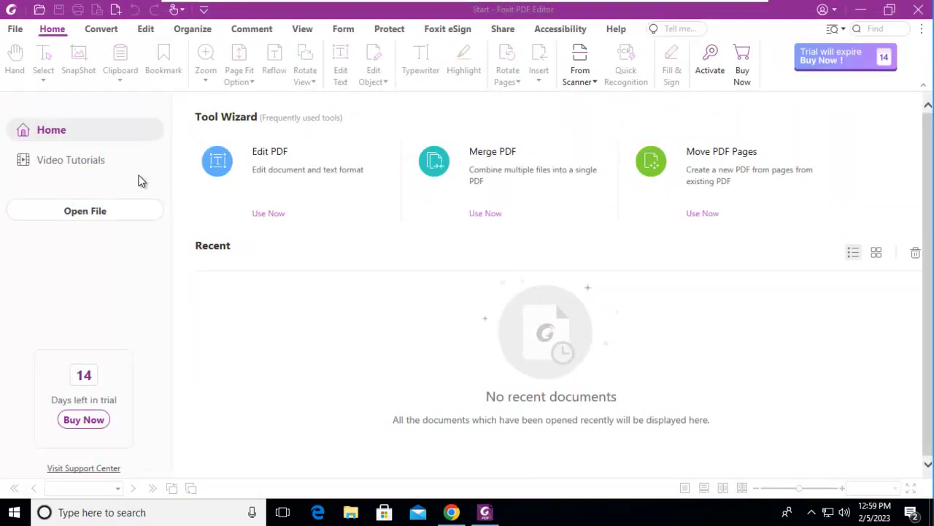
Convert 'Miller International Subscription form' from Documents into a PDF with Convert > From Files > From File.
{"action": "left_click", "coordinate": [108, 30]}
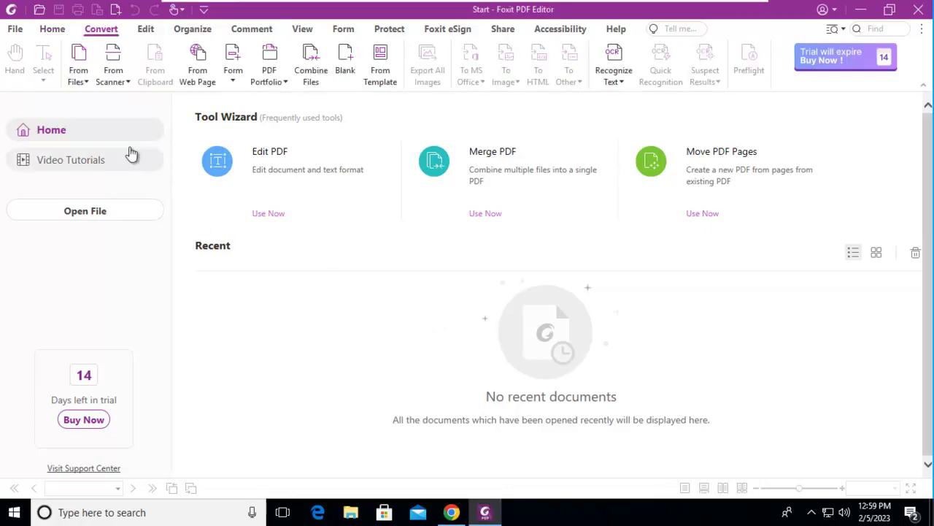
{"action": "left_click", "coordinate": [81, 79]}
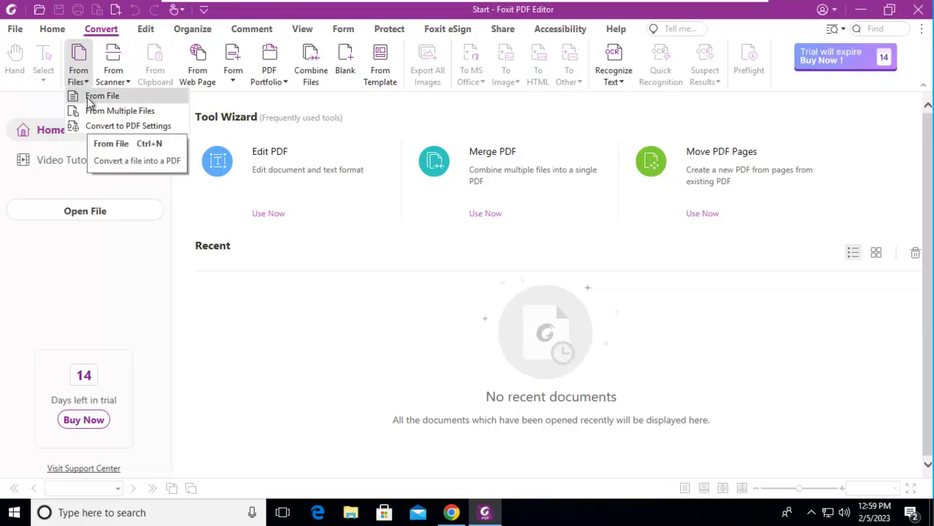
{"action": "left_click", "coordinate": [90, 101]}
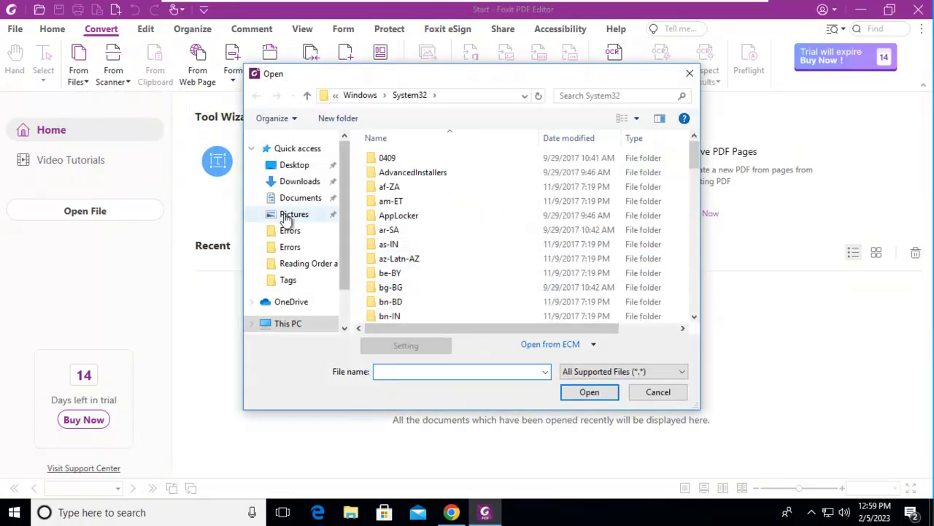
{"action": "left_click", "coordinate": [288, 196]}
{"action": "scroll", "coordinate": [445, 211], "scroll_direction": "down", "scroll_amount": 2}
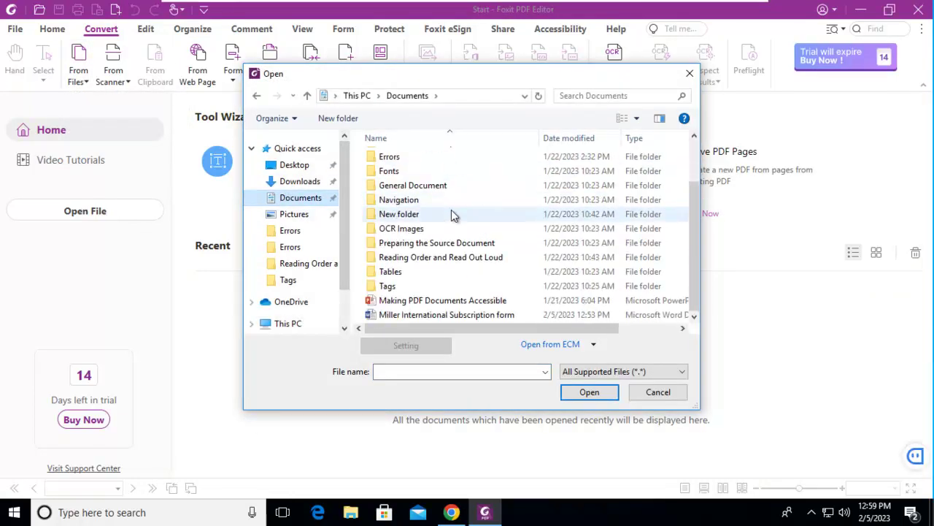
{"action": "left_click", "coordinate": [457, 318]}
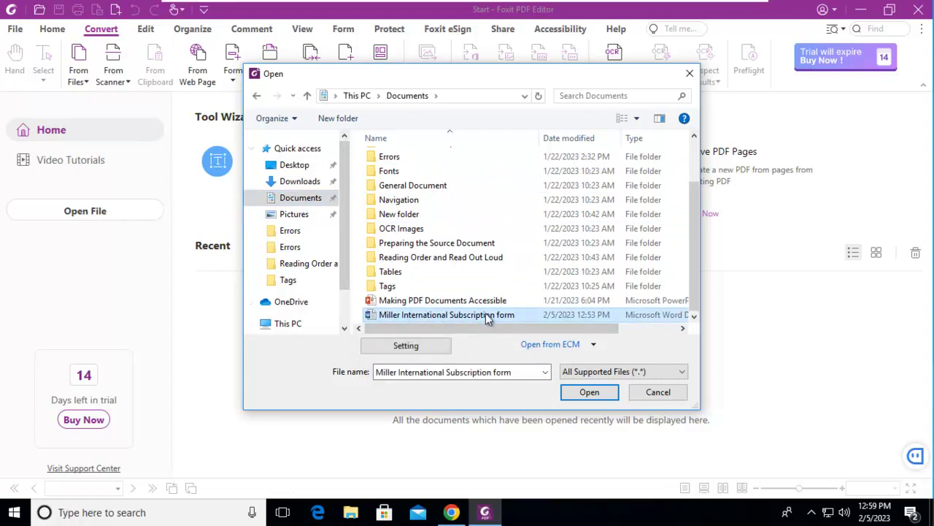
{"action": "left_click", "coordinate": [587, 391]}
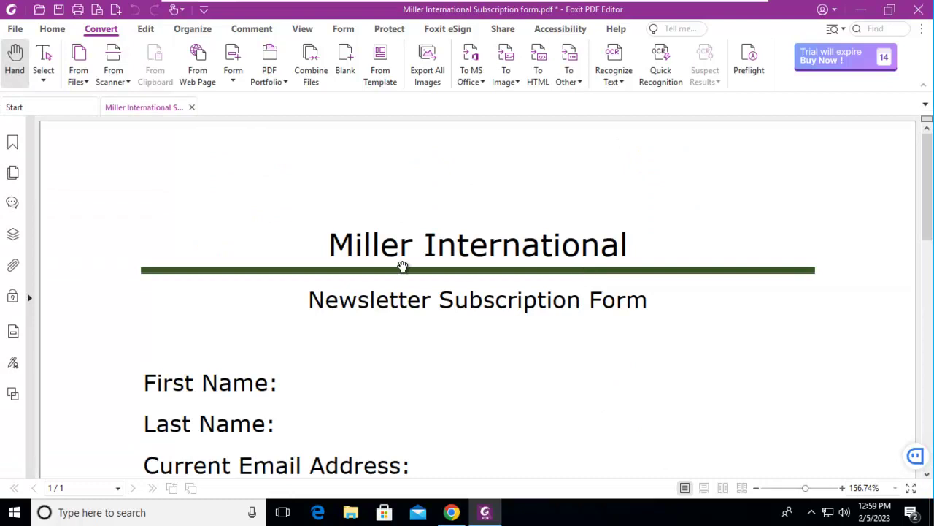
Run Form Field Recognition on the converted PDF, dismiss the no-fields message, then close the document.
{"action": "scroll", "coordinate": [371, 358], "scroll_direction": "down", "scroll_amount": 6}
{"action": "scroll", "coordinate": [500, 324], "scroll_direction": "up", "scroll_amount": 6}
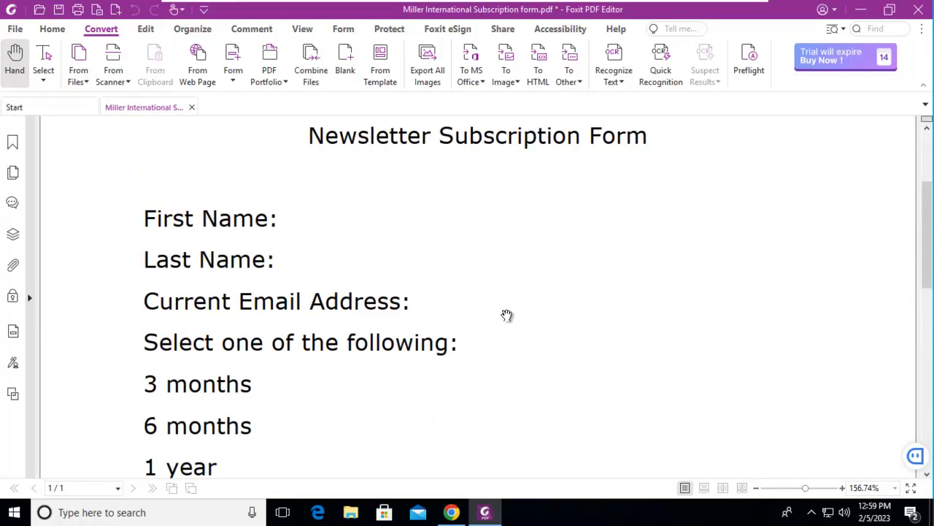
{"action": "left_click", "coordinate": [350, 32]}
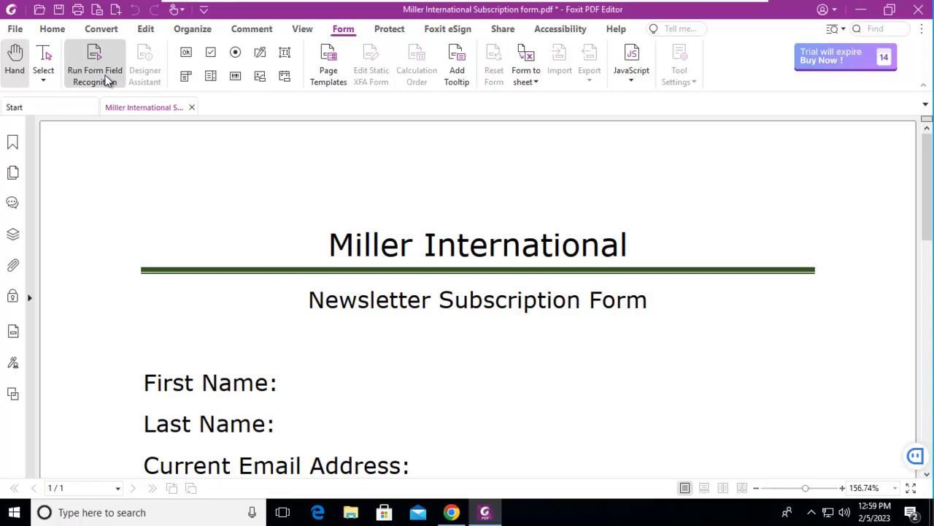
{"action": "scroll", "coordinate": [441, 401], "scroll_direction": "down", "scroll_amount": 5}
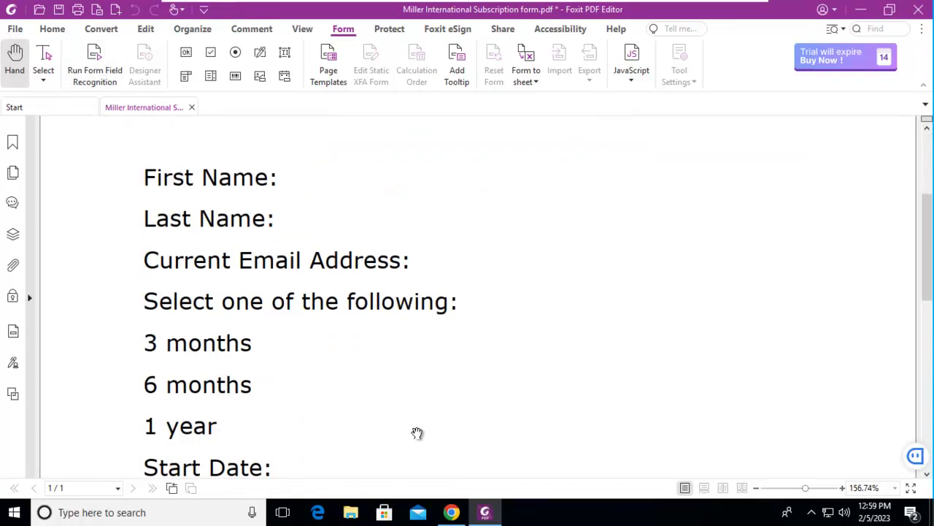
{"action": "scroll", "coordinate": [415, 435], "scroll_direction": "down", "scroll_amount": 2}
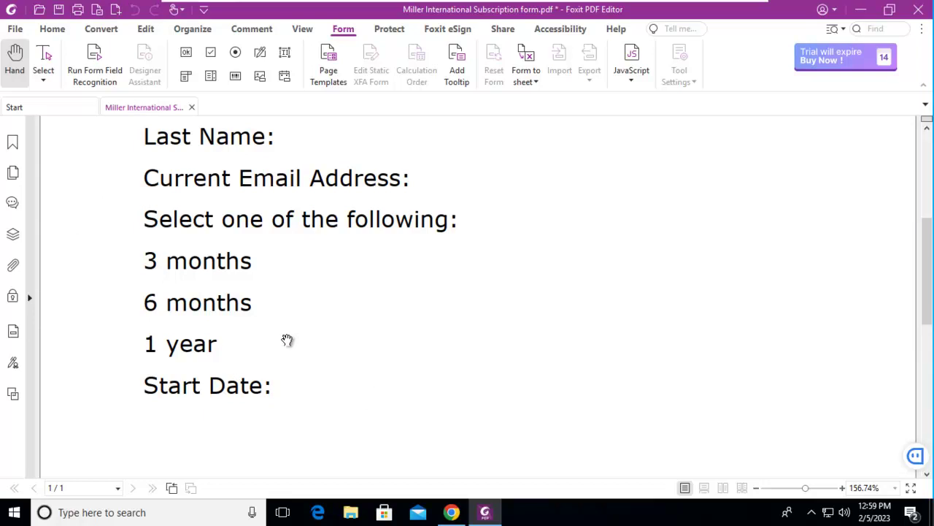
{"action": "scroll", "coordinate": [287, 340], "scroll_direction": "up", "scroll_amount": 5}
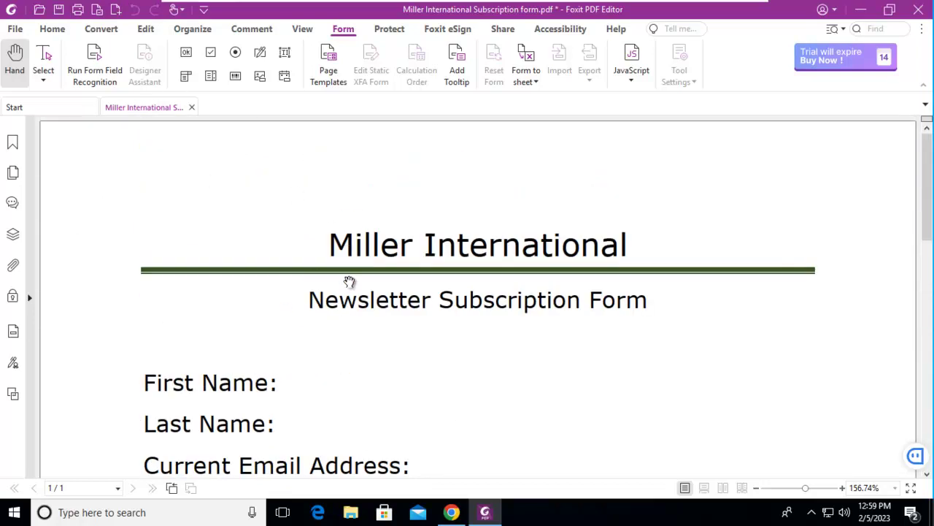
{"action": "left_click", "coordinate": [86, 58]}
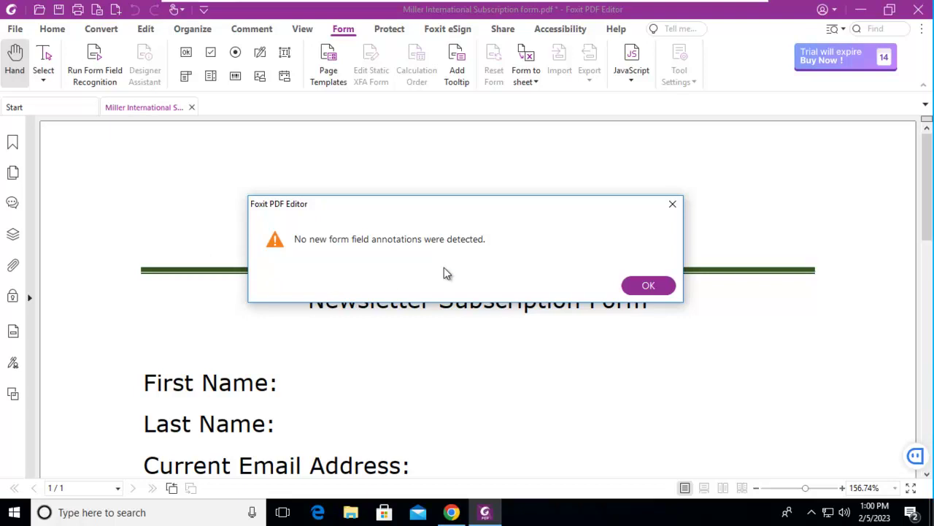
{"action": "left_click", "coordinate": [648, 286]}
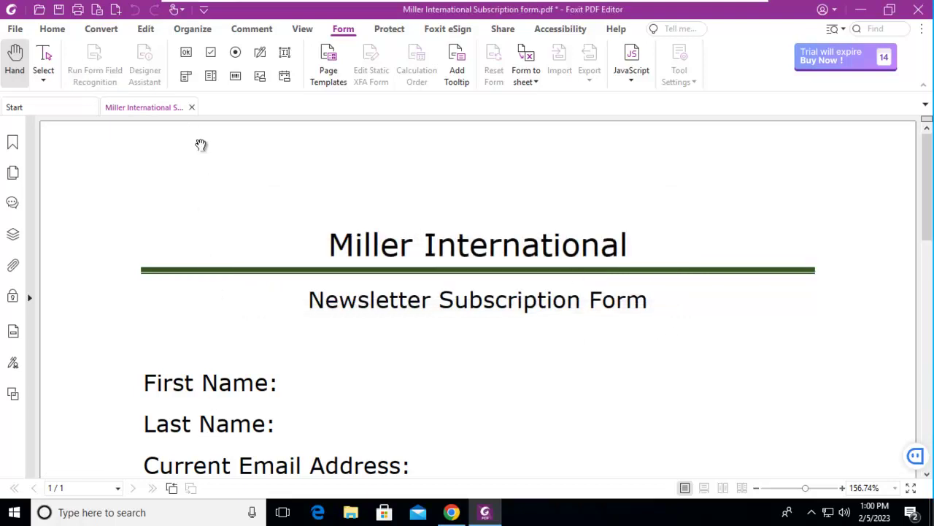
{"action": "left_click", "coordinate": [192, 108]}
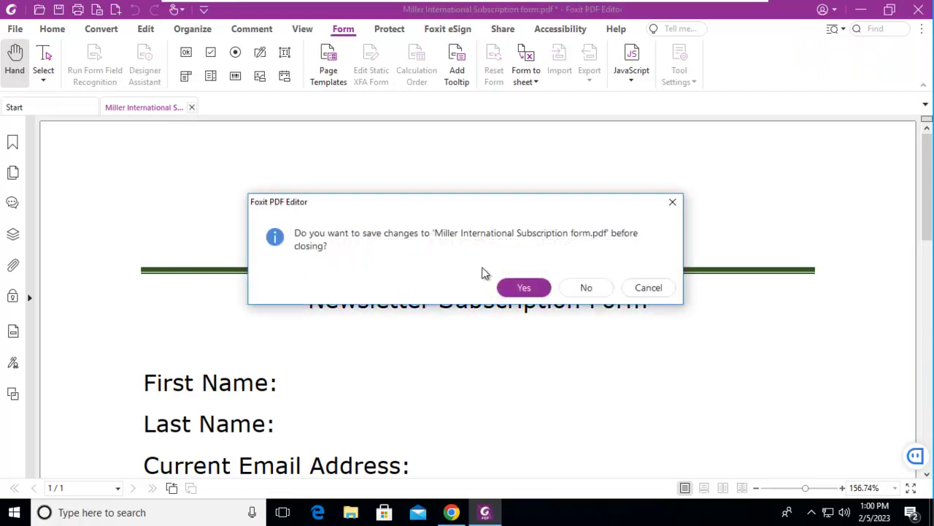
Discard the PDF changes, then launch Word and open the Miller International Subscription form.
{"action": "left_click", "coordinate": [586, 287]}
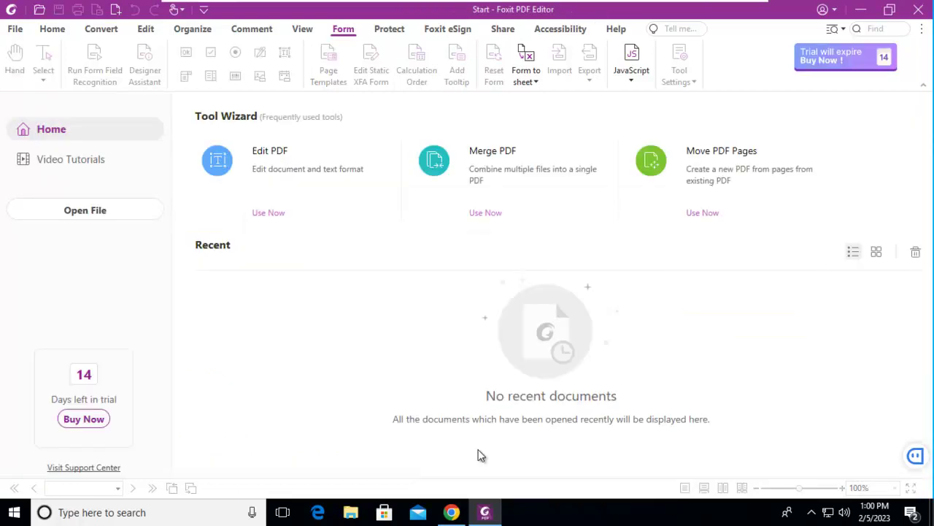
{"action": "left_click", "coordinate": [173, 512]}
{"action": "type", "text": "word"}
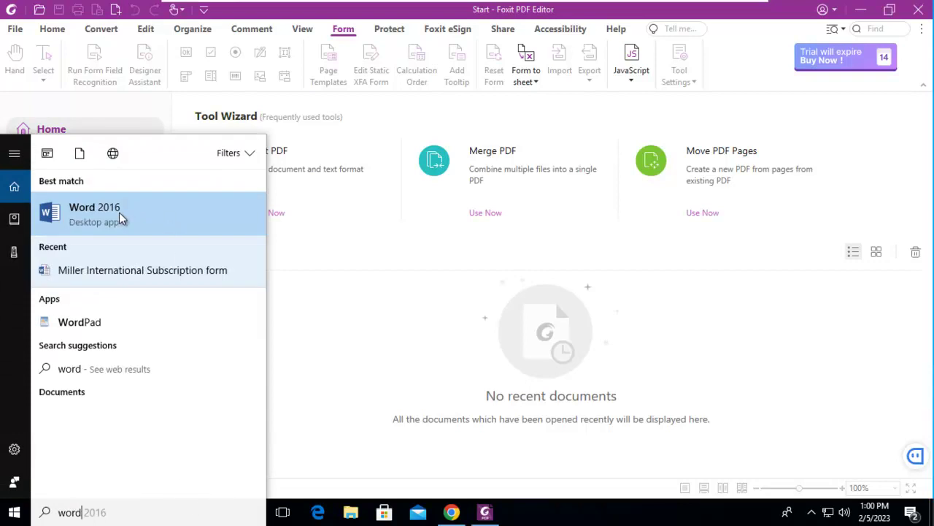
{"action": "left_click", "coordinate": [119, 212]}
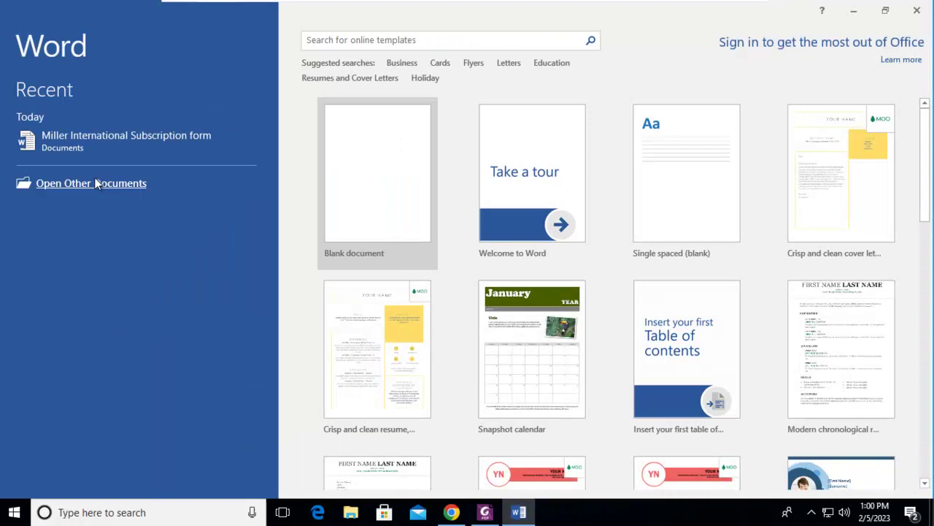
{"action": "left_click", "coordinate": [81, 133]}
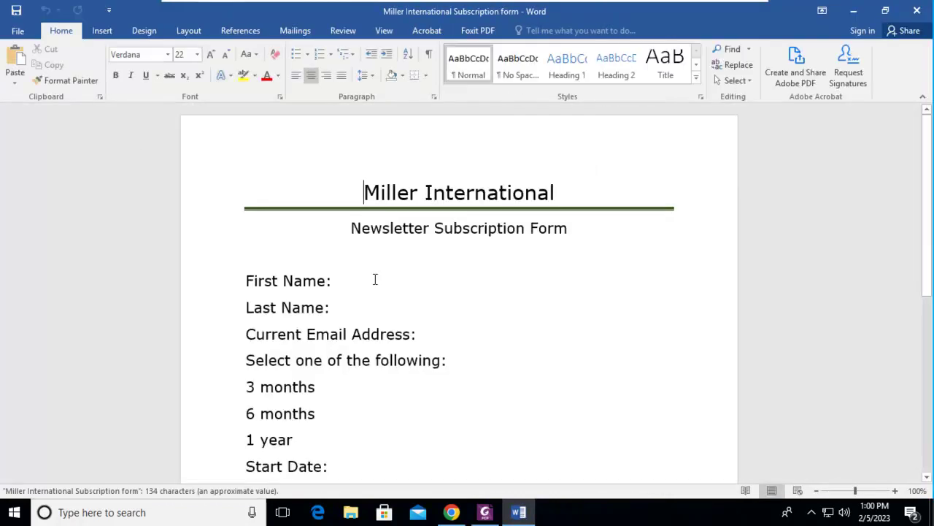
Dismiss the Office activation, product activation and Windows update prompts.
{"action": "left_click", "coordinate": [341, 284]}
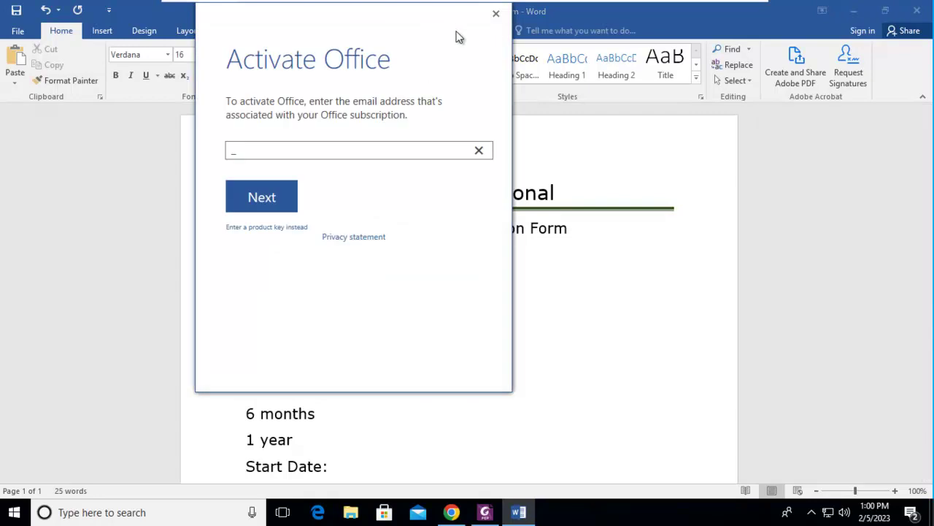
{"action": "left_click", "coordinate": [496, 13]}
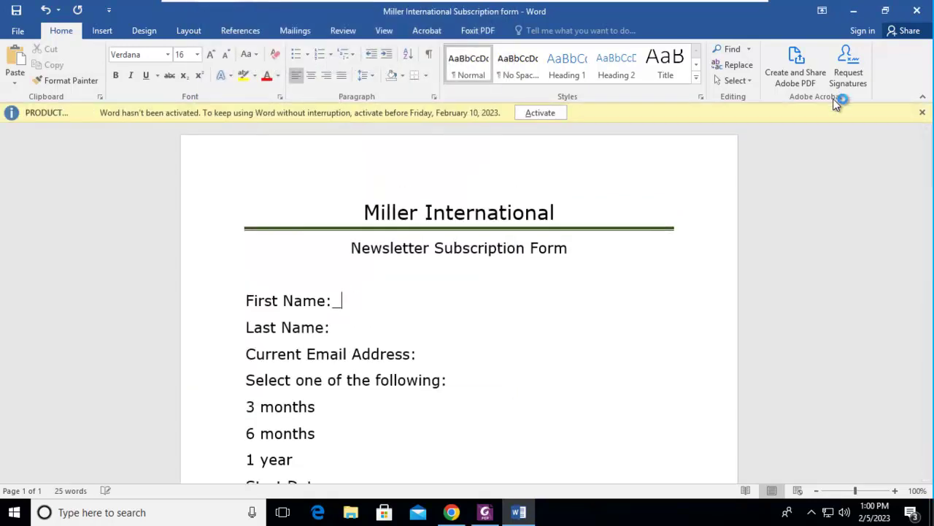
{"action": "left_click", "coordinate": [922, 112]}
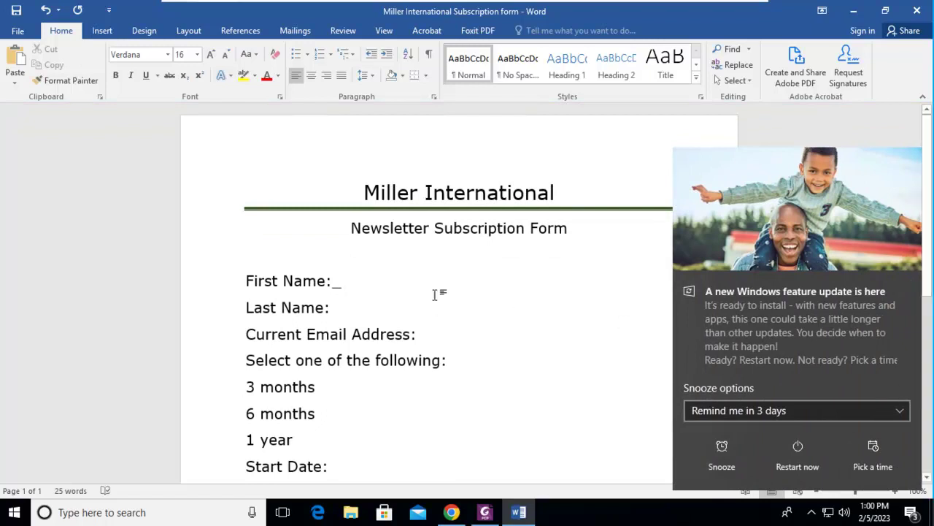
{"action": "left_click", "coordinate": [906, 156]}
Add underscore blank lines after First Name, Current Email Address and Start Date, and save the form.
{"action": "left_click", "coordinate": [340, 290]}
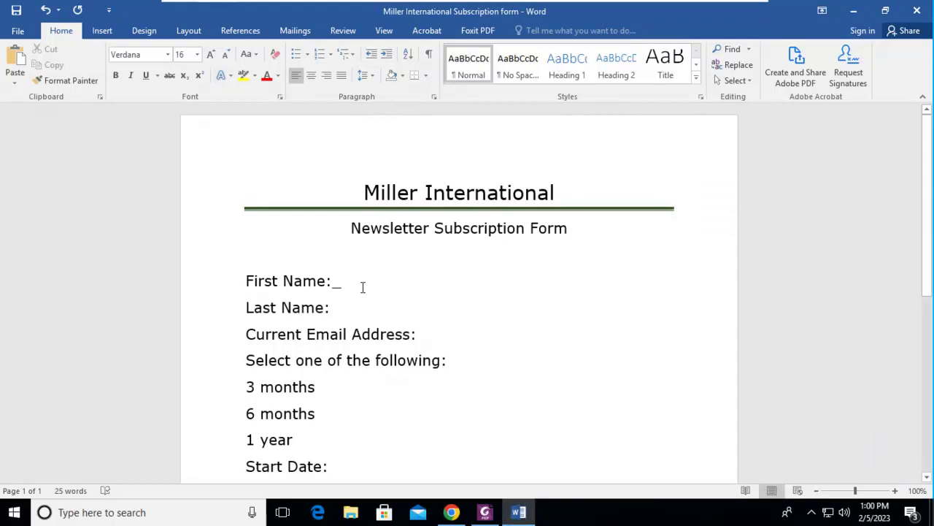
{"action": "type", "text": "_____________________"}
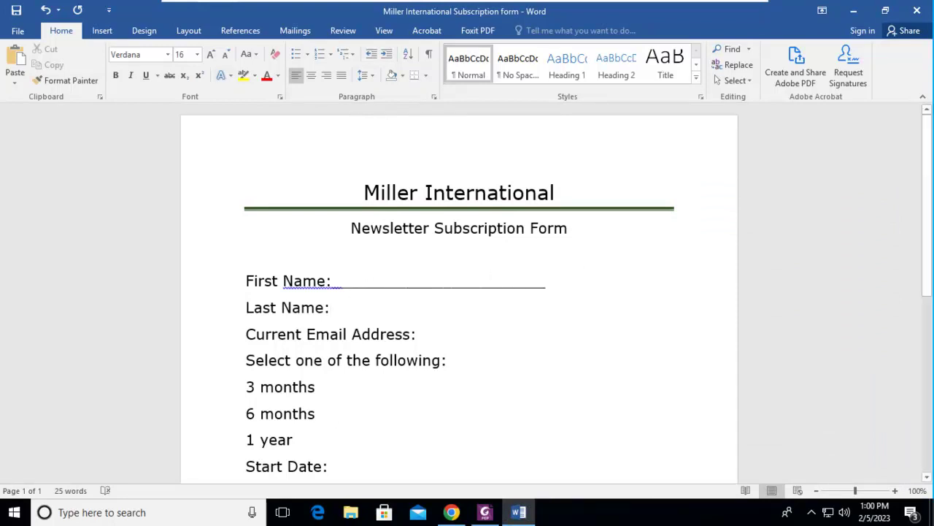
{"action": "type", "text": "___"}
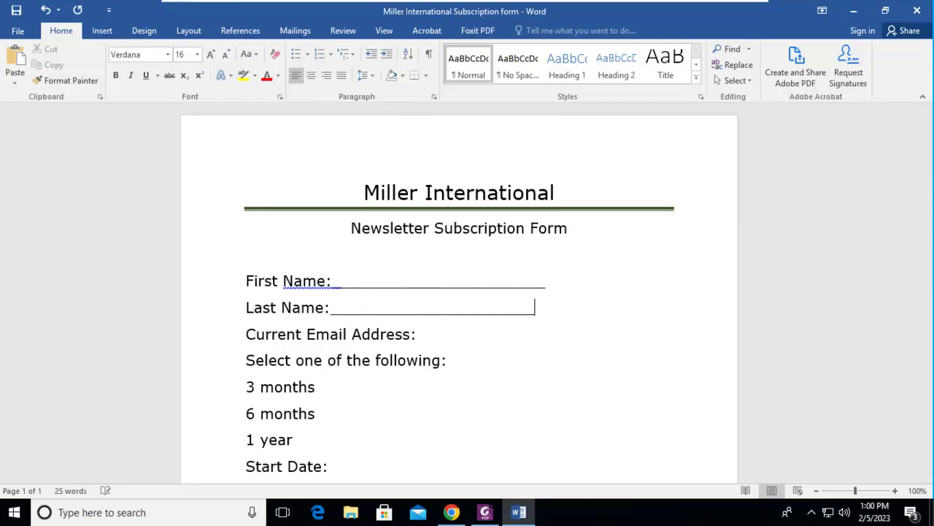
{"action": "left_click", "coordinate": [423, 341]}
{"action": "type", "text": "________"}
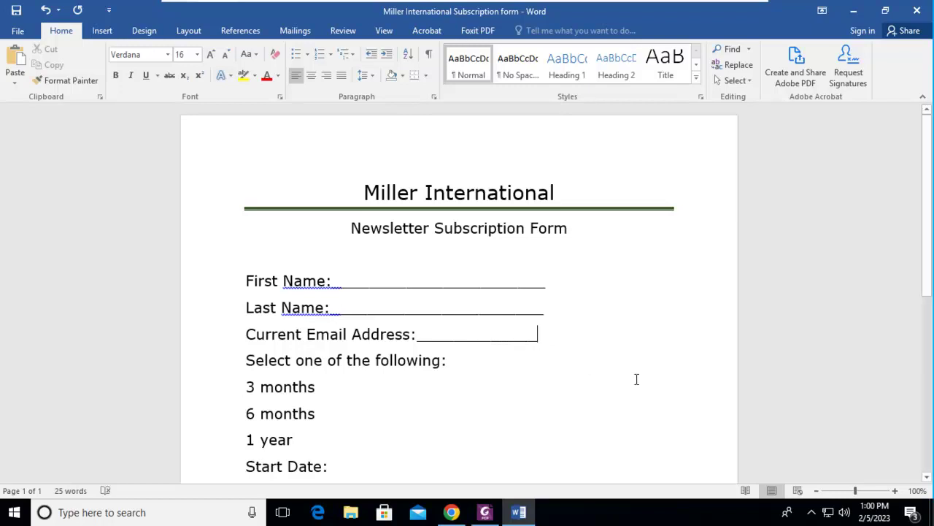
{"action": "type", "text": "_"}
{"action": "scroll", "coordinate": [366, 439], "scroll_direction": "down", "scroll_amount": 1}
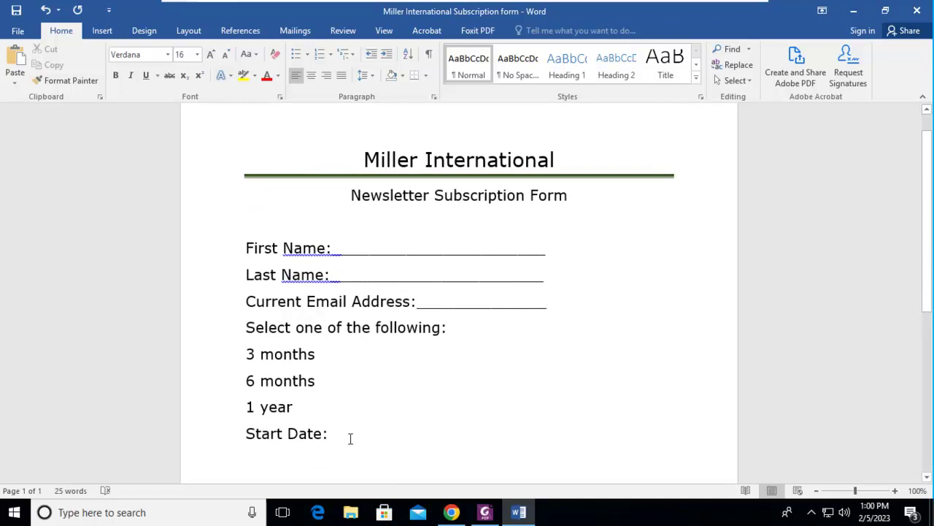
{"action": "type", "text": "_____________________"}
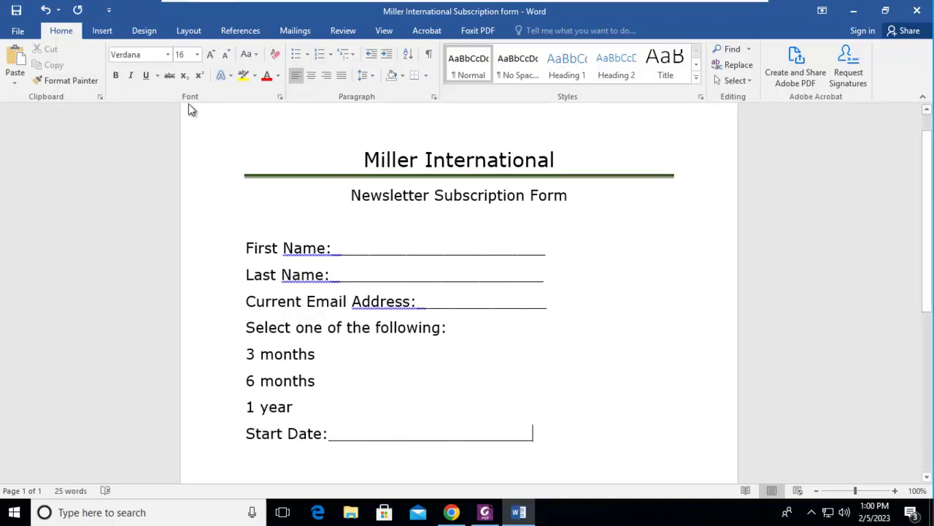
{"action": "left_click", "coordinate": [16, 13]}
Close Word and reconvert the edited Miller International Subscription form into a PDF.
{"action": "left_click", "coordinate": [920, 14]}
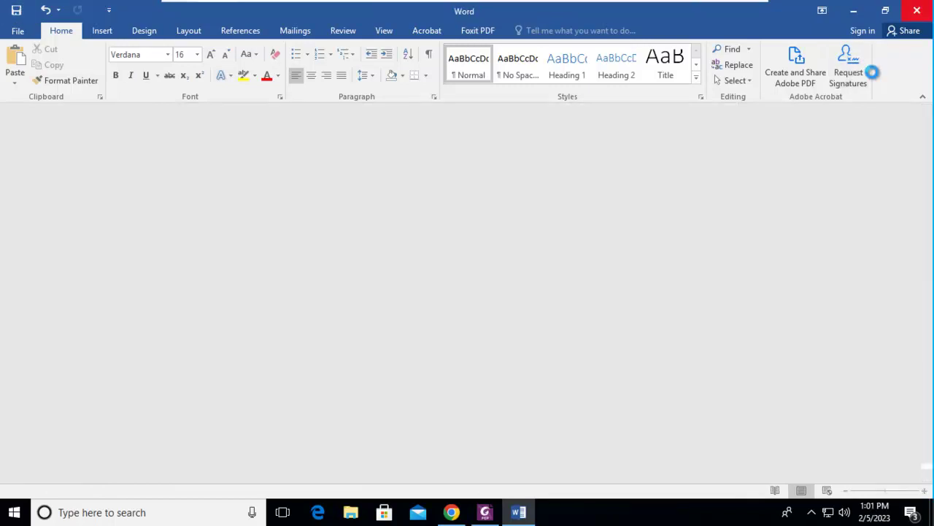
{"action": "left_click", "coordinate": [101, 28]}
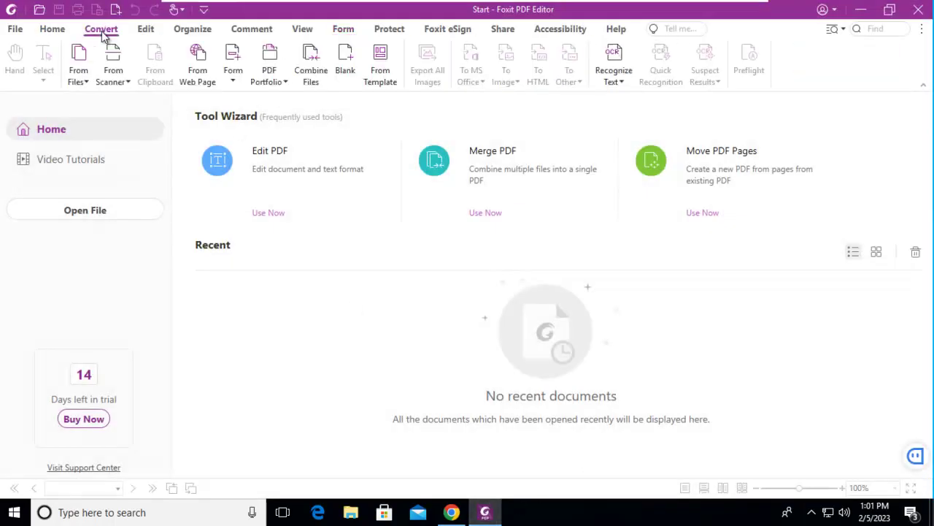
{"action": "left_click", "coordinate": [79, 76]}
{"action": "left_click", "coordinate": [87, 98]}
{"action": "scroll", "coordinate": [431, 306], "scroll_direction": "down", "scroll_amount": 2}
{"action": "left_click", "coordinate": [412, 315]}
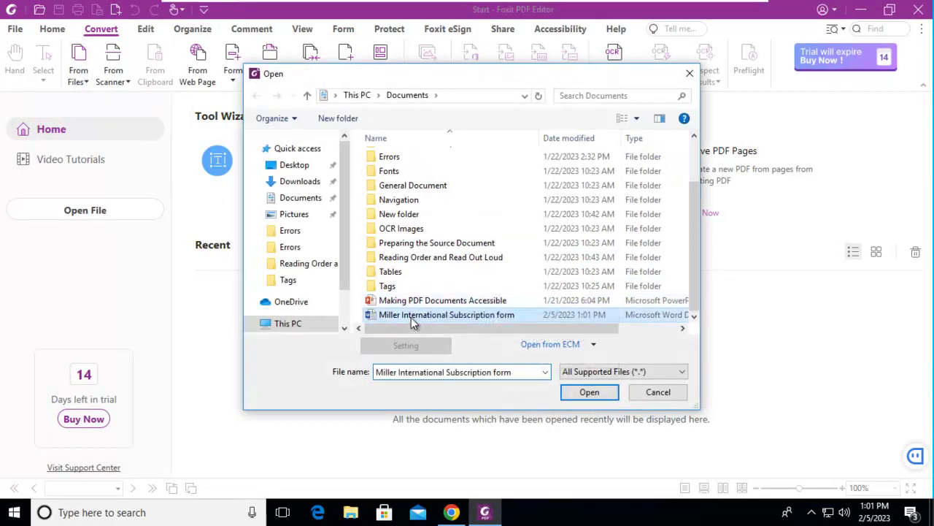
{"action": "left_click", "coordinate": [580, 391]}
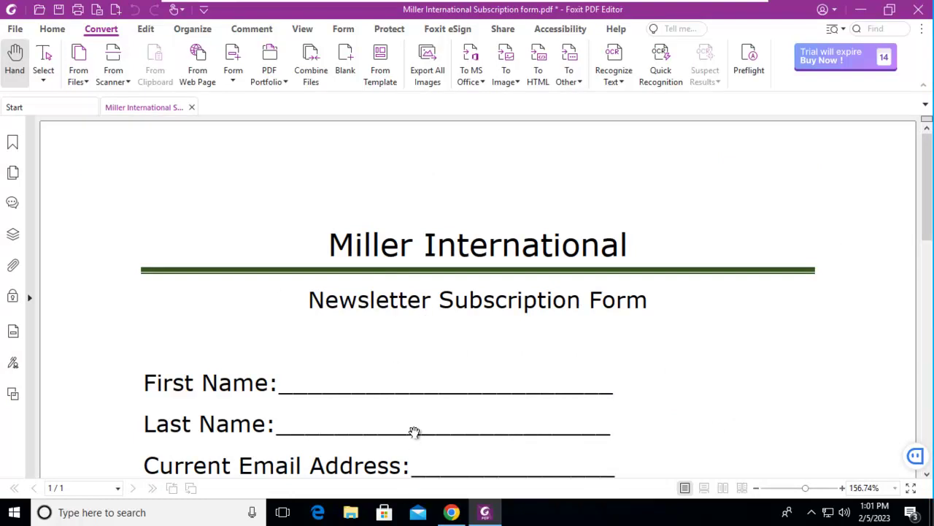
Run Form Field Recognition on the reconverted form and confirm the created fillable fields.
{"action": "scroll", "coordinate": [415, 438], "scroll_direction": "down", "scroll_amount": 3}
{"action": "scroll", "coordinate": [413, 288], "scroll_direction": "up", "scroll_amount": 3}
{"action": "left_click", "coordinate": [344, 31]}
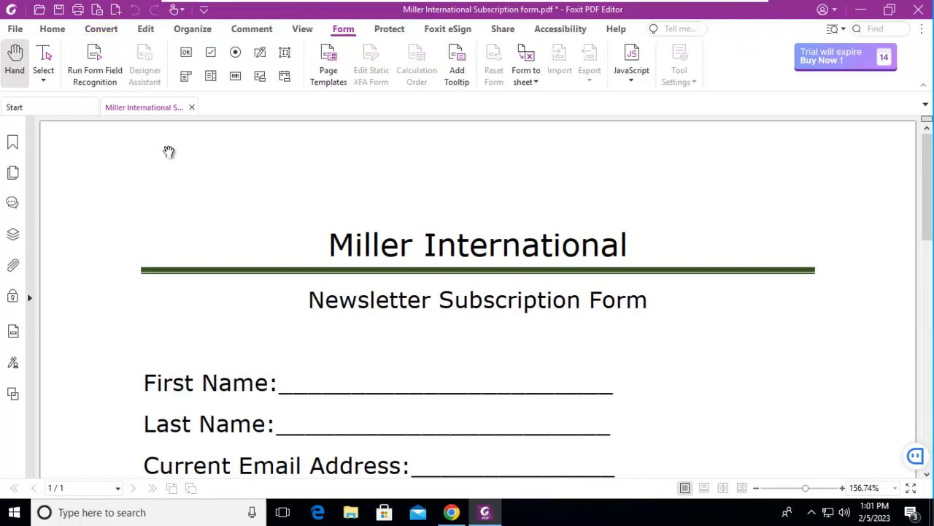
{"action": "left_click", "coordinate": [95, 63]}
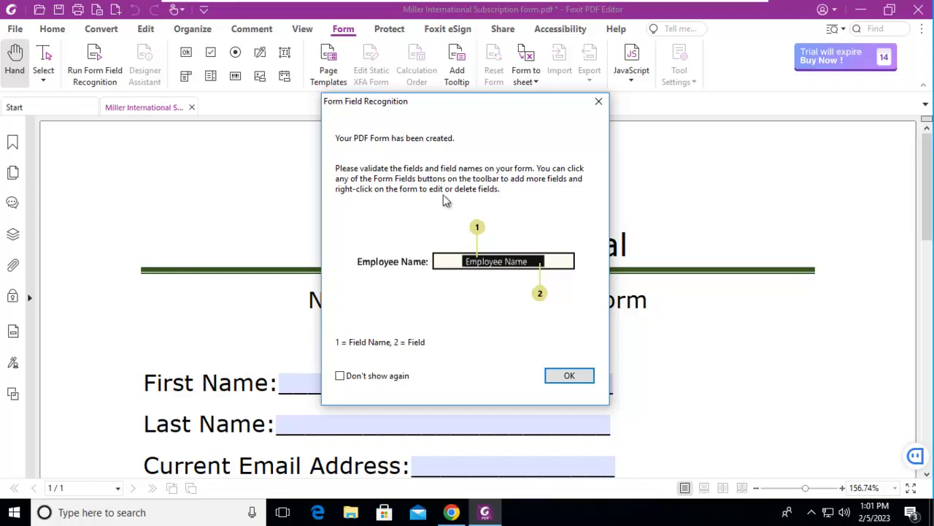
{"action": "left_click", "coordinate": [568, 375]}
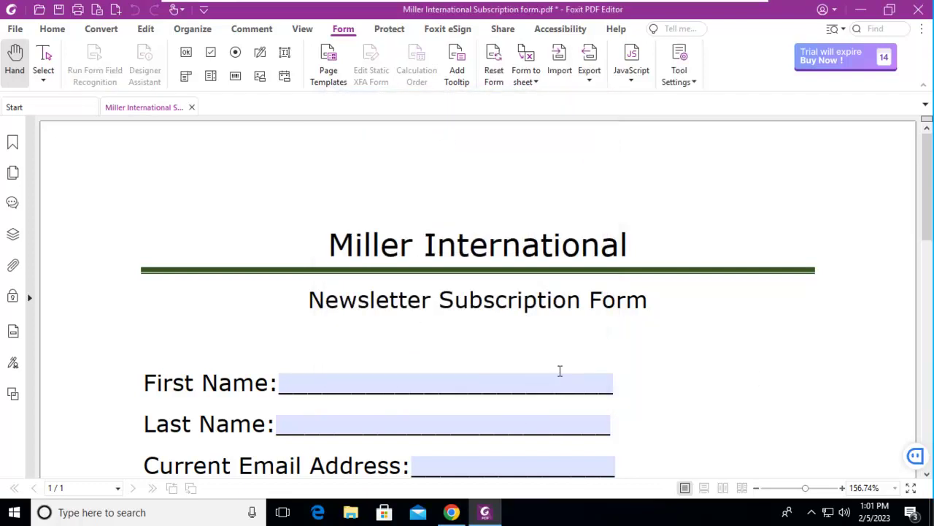
{"action": "scroll", "coordinate": [779, 381], "scroll_direction": "down", "scroll_amount": 7}
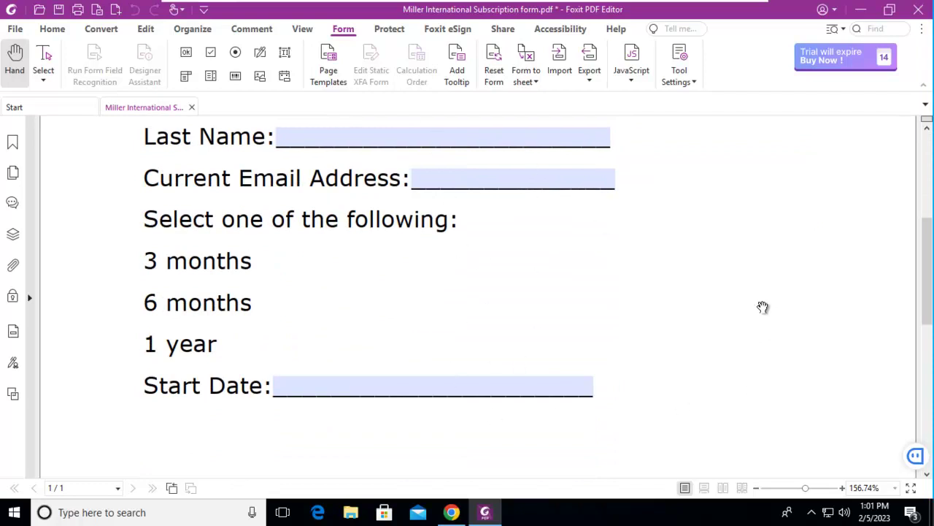
{"action": "scroll", "coordinate": [767, 307], "scroll_direction": "up", "scroll_amount": 3}
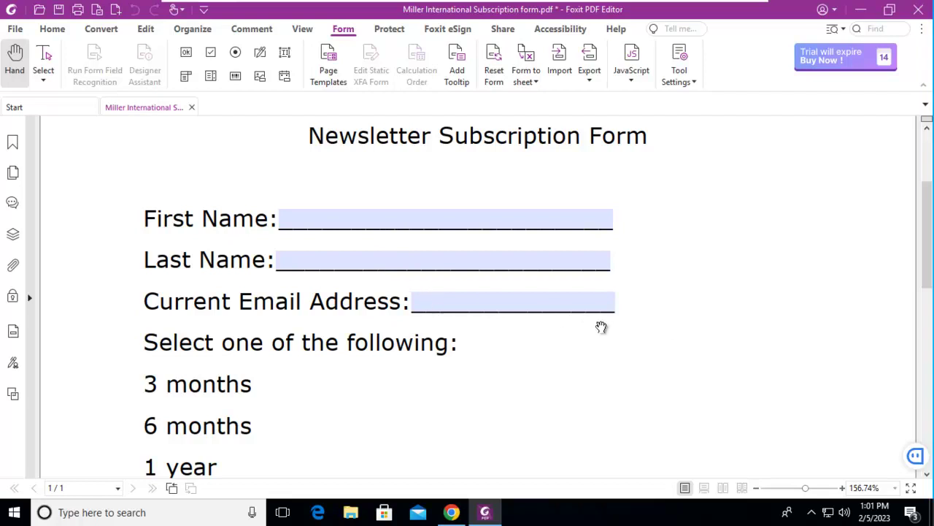
{"action": "scroll", "coordinate": [617, 332], "scroll_direction": "down", "scroll_amount": 4}
{"action": "scroll", "coordinate": [584, 339], "scroll_direction": "up", "scroll_amount": 3}
{"action": "scroll", "coordinate": [591, 337], "scroll_direction": "down", "scroll_amount": 3}
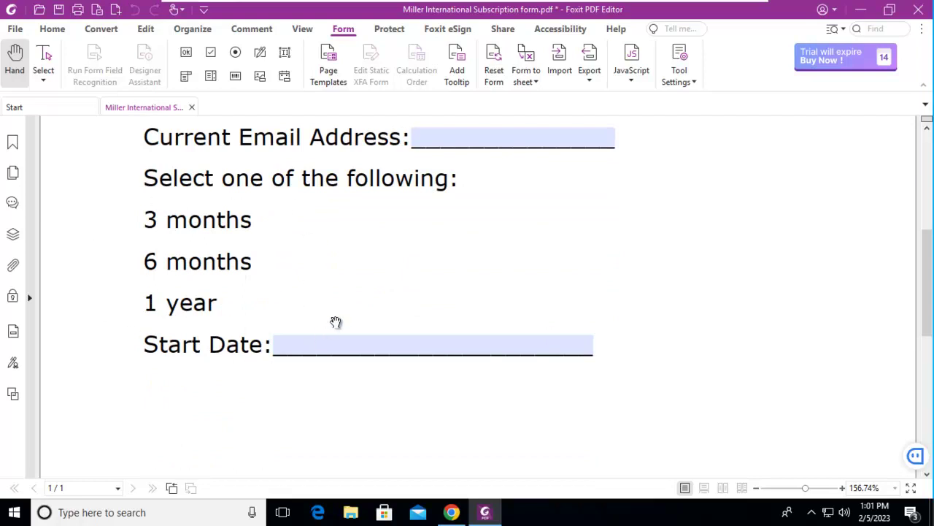
{"action": "scroll", "coordinate": [564, 314], "scroll_direction": "up", "scroll_amount": 4}
{"action": "scroll", "coordinate": [566, 315], "scroll_direction": "down", "scroll_amount": 4}
{"action": "scroll", "coordinate": [565, 318], "scroll_direction": "up", "scroll_amount": 6}
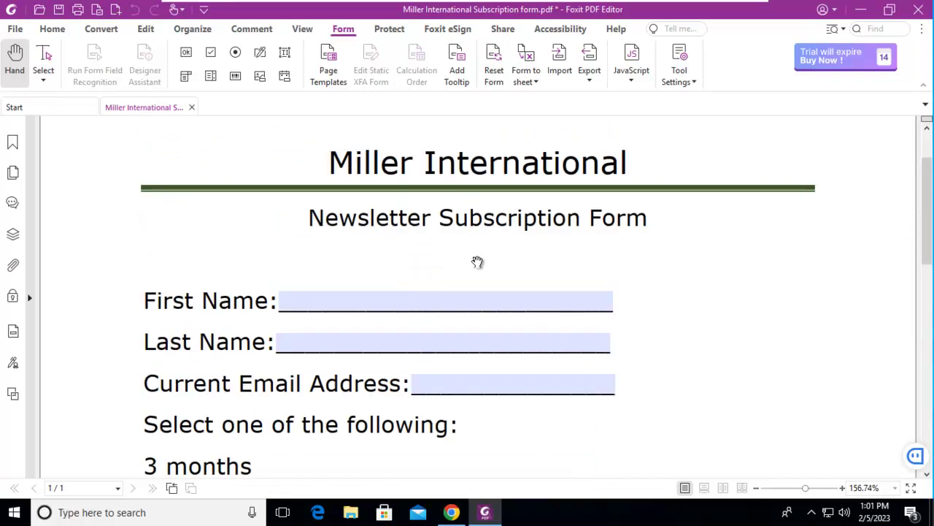